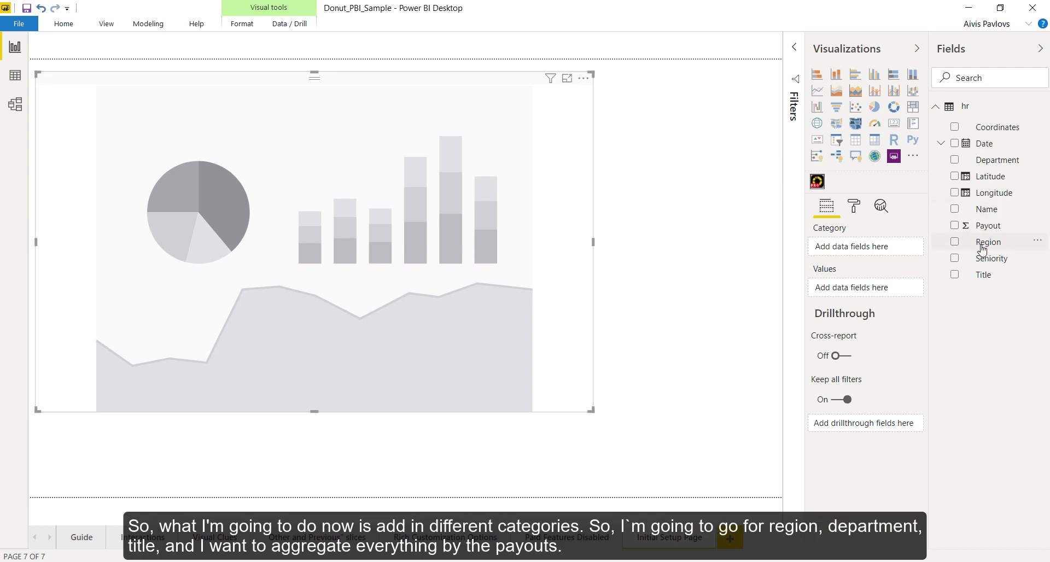
# Add Region, Department and Title as the donut visual's categories and Payout as its value
pyautogui.moveTo(983, 248); pyautogui.dragTo(862, 251)
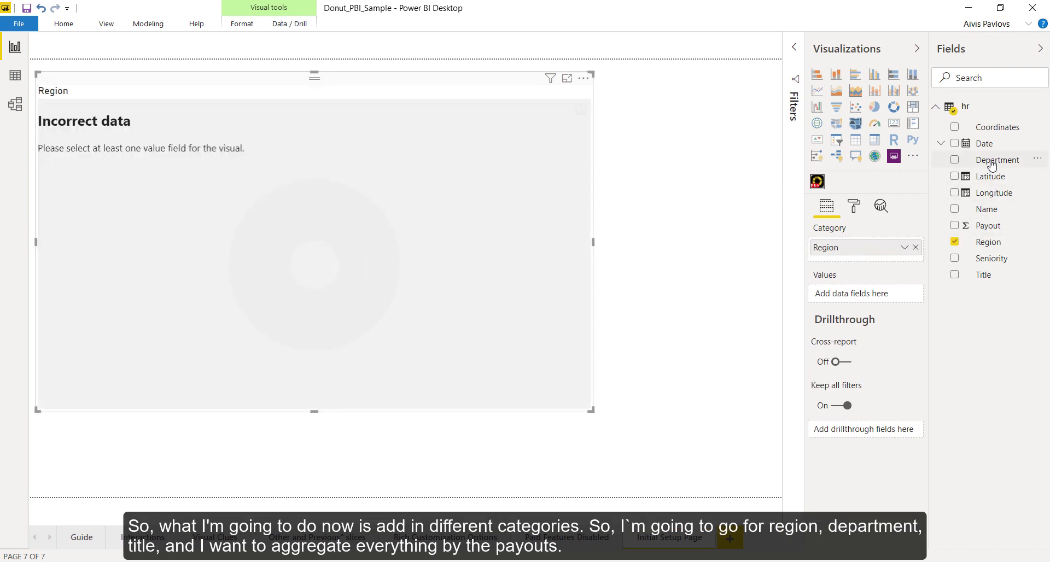
pyautogui.moveTo(991, 165); pyautogui.dragTo(867, 258)
pyautogui.moveTo(984, 274); pyautogui.dragTo(872, 274)
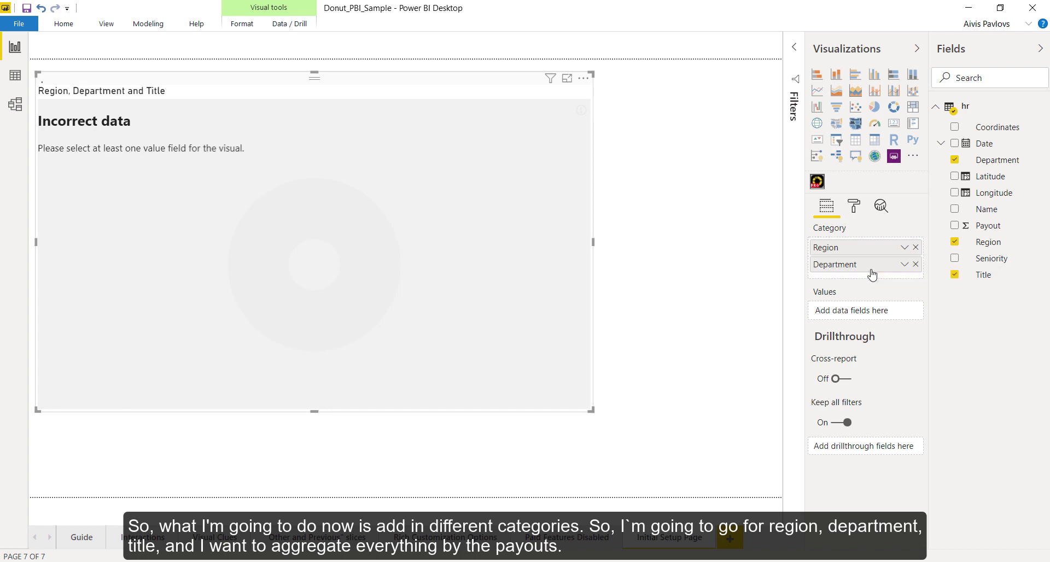
pyautogui.moveTo(984, 225); pyautogui.dragTo(841, 334)
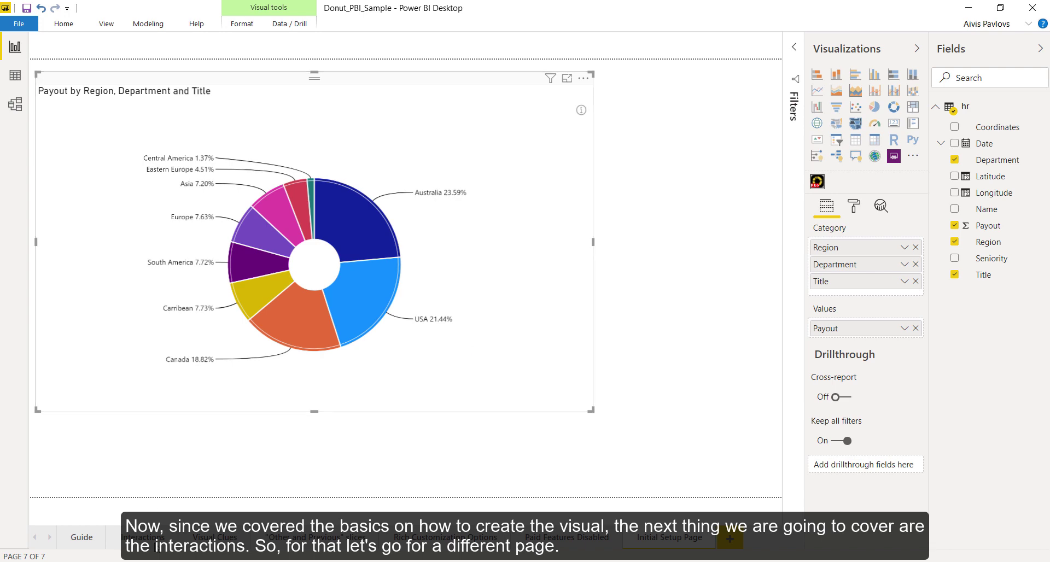
# On the Interactions page, drill down into the donut's Australia slice and return to the region level
pyautogui.click(154, 549)
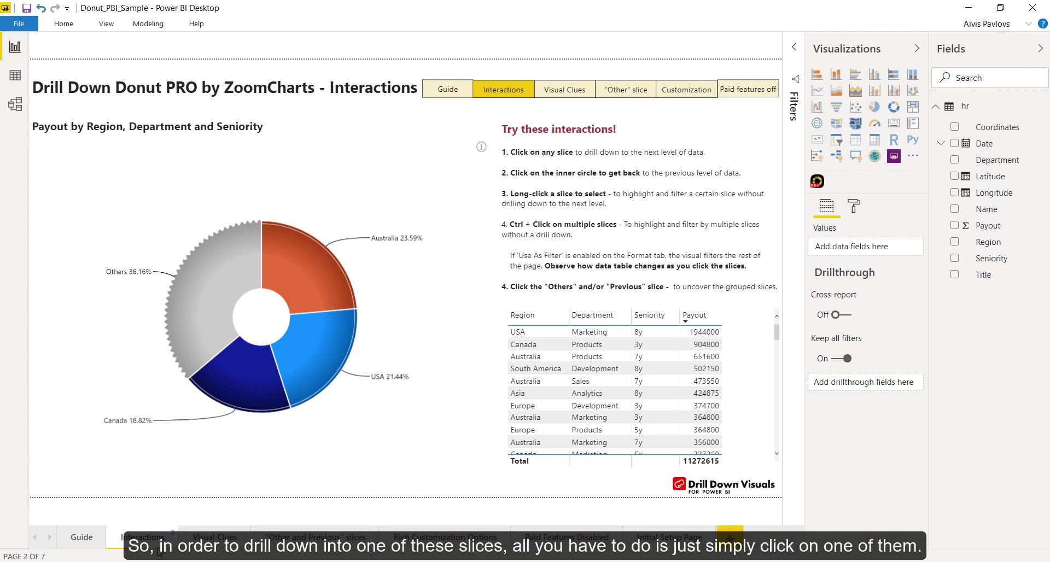
pyautogui.click(327, 295)
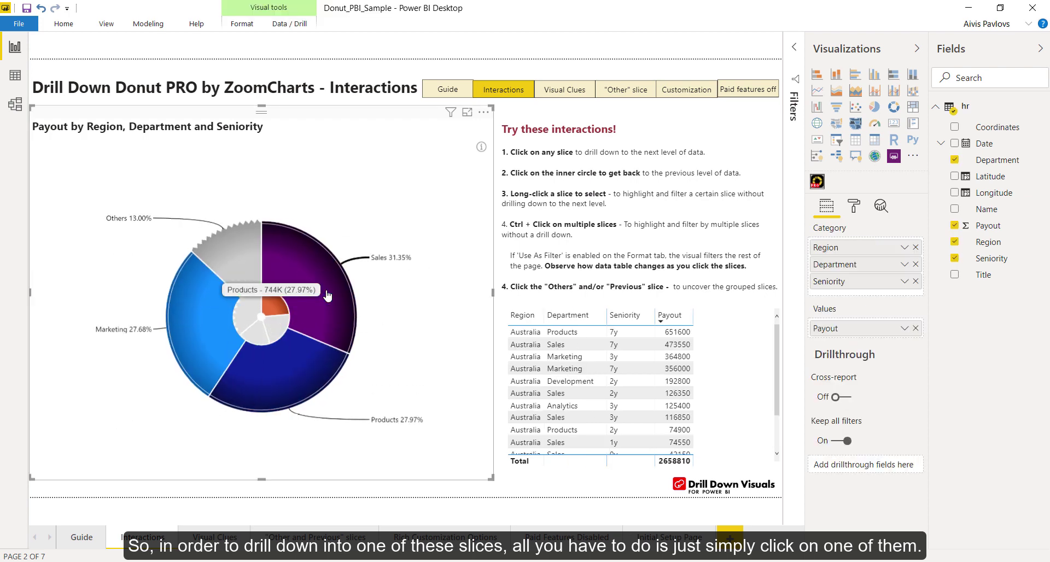
pyautogui.click(261, 331)
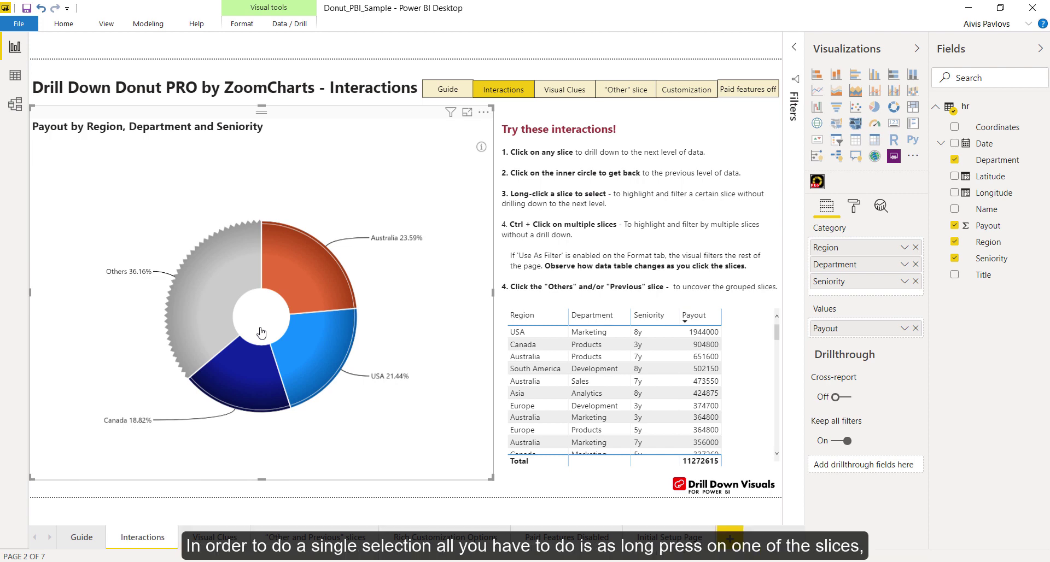
# Select the Australia and Canada slices together without drilling down, clear the selection, and expand the Others slice
pyautogui.click(314, 287)
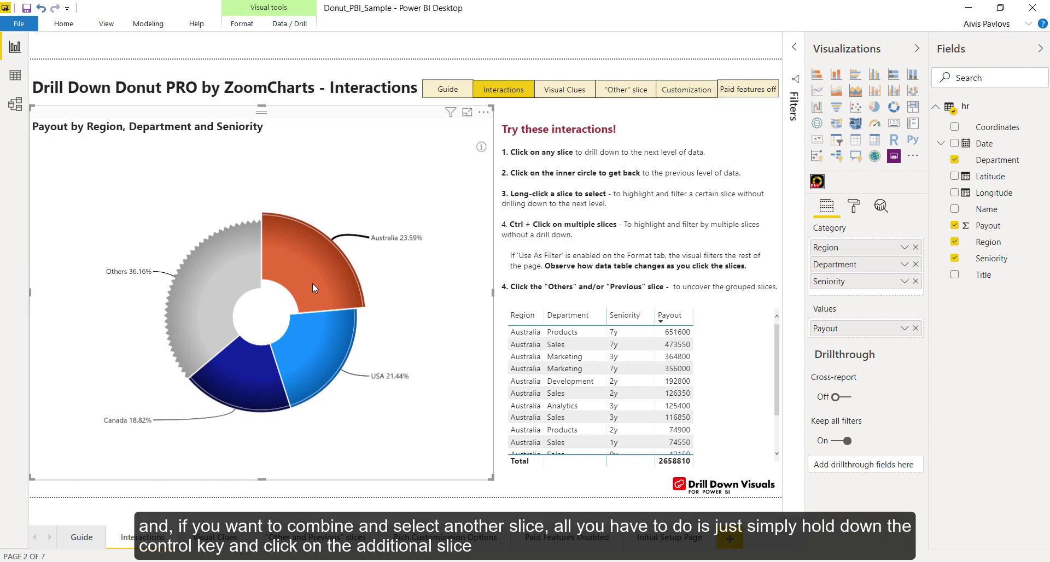
pyautogui.keyDown('ctrl'); pyautogui.click(241, 368); pyautogui.keyUp('ctrl')
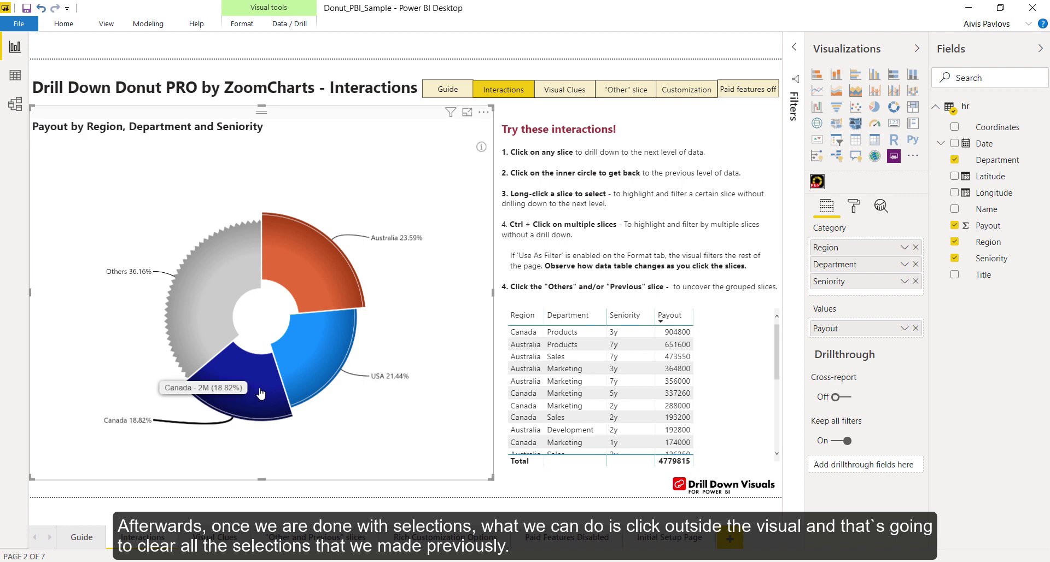
pyautogui.click(432, 429)
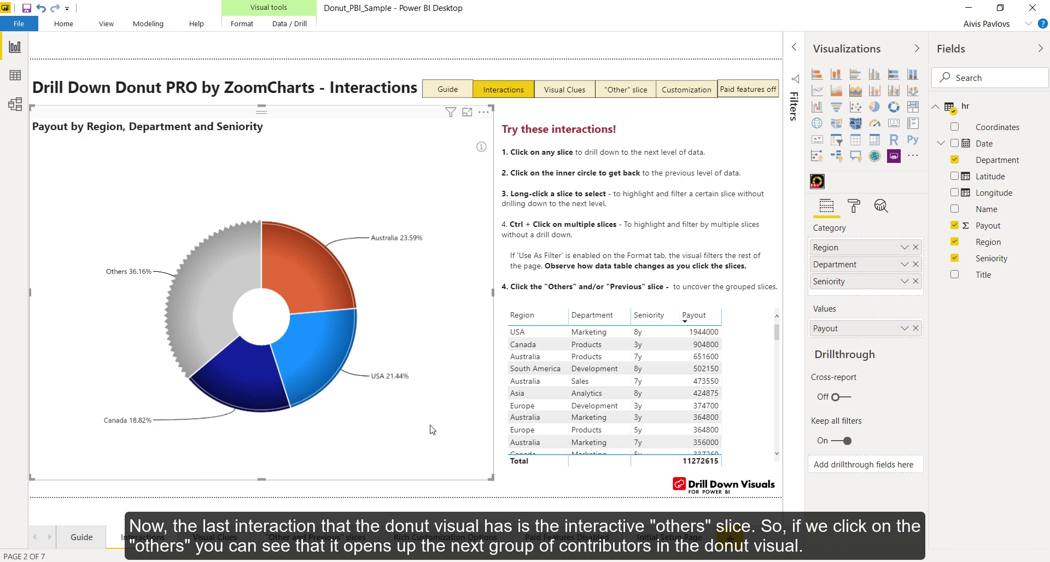
pyautogui.click(200, 334)
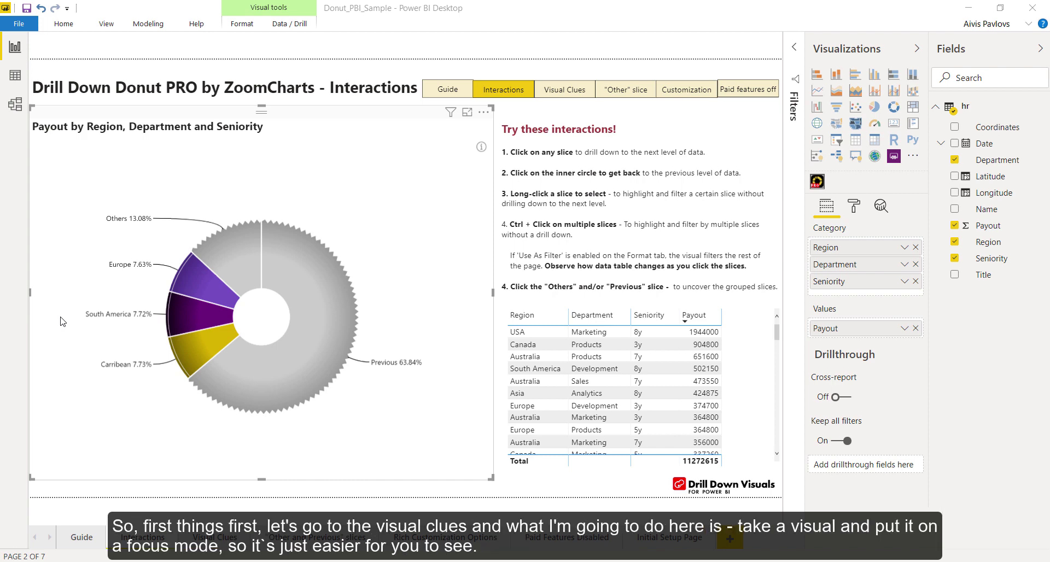
# Show the middle donut of the Visual Clues page in focus mode
pyautogui.click(215, 537)
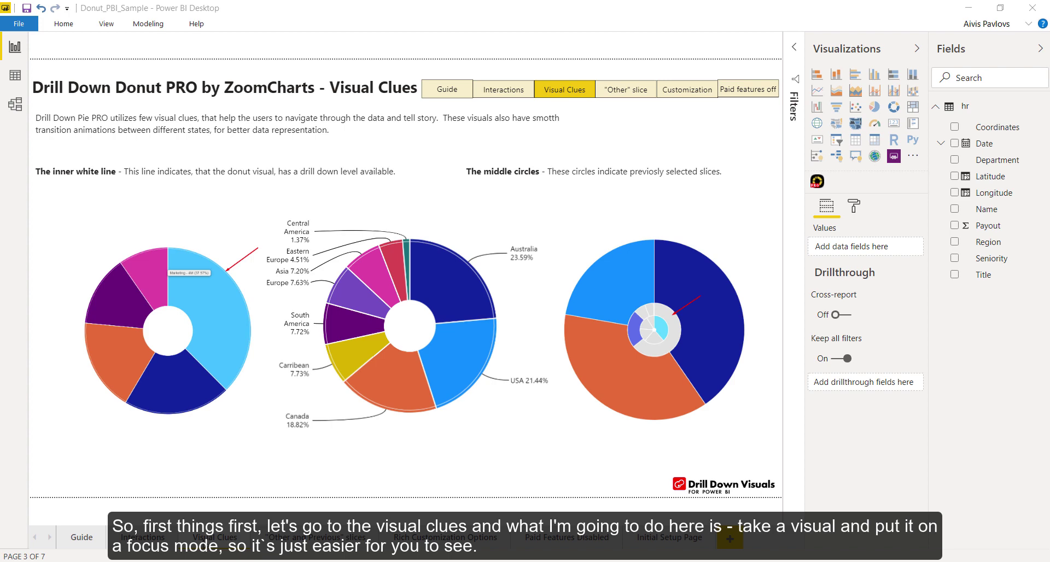
pyautogui.click(520, 209)
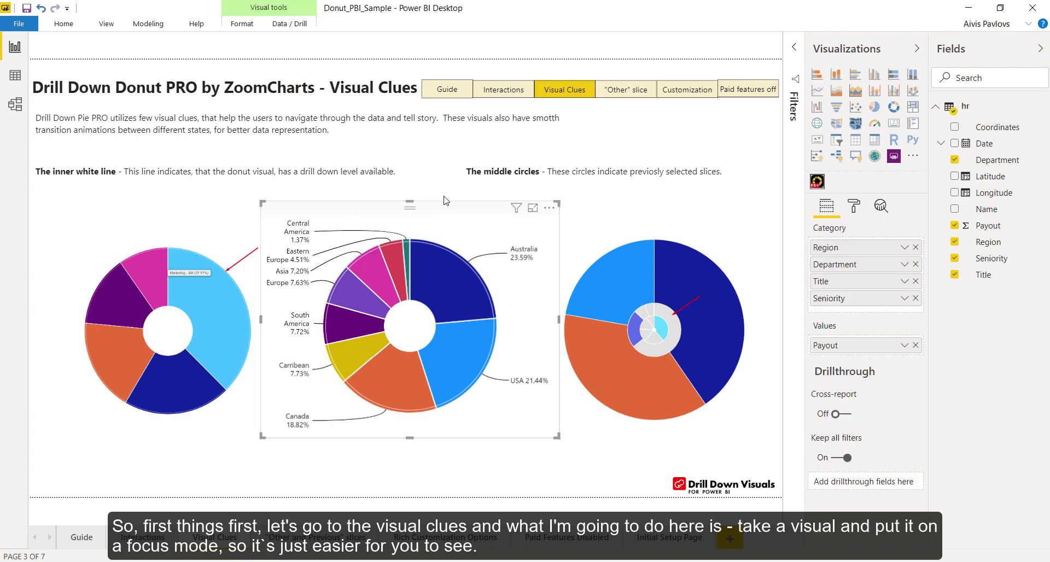
pyautogui.click(536, 211)
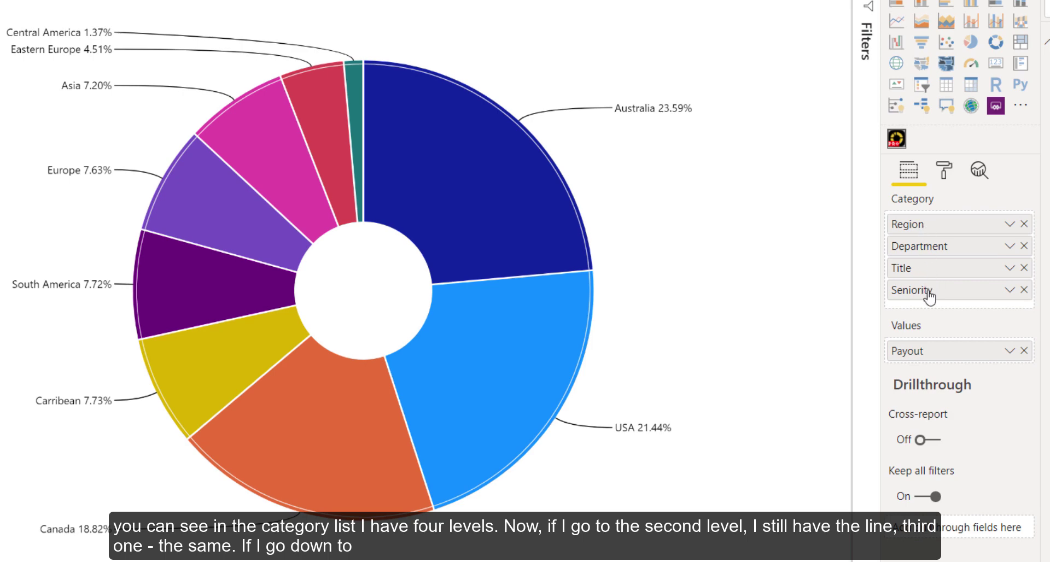
# Drill down through the Australia region, Sales department and Sales title to the seniority level, and return to the report
pyautogui.click(451, 156)
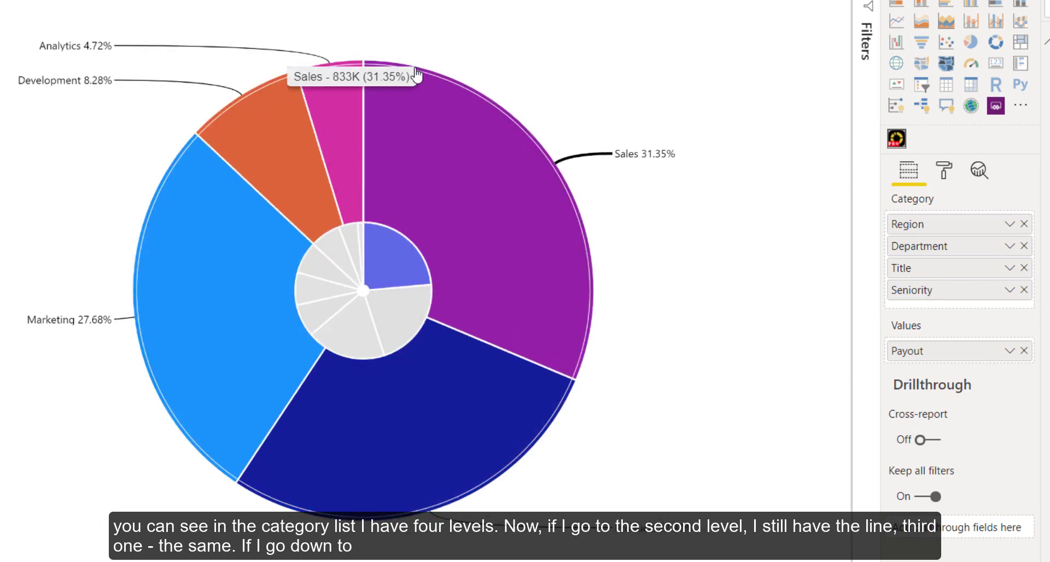
pyautogui.click(483, 145)
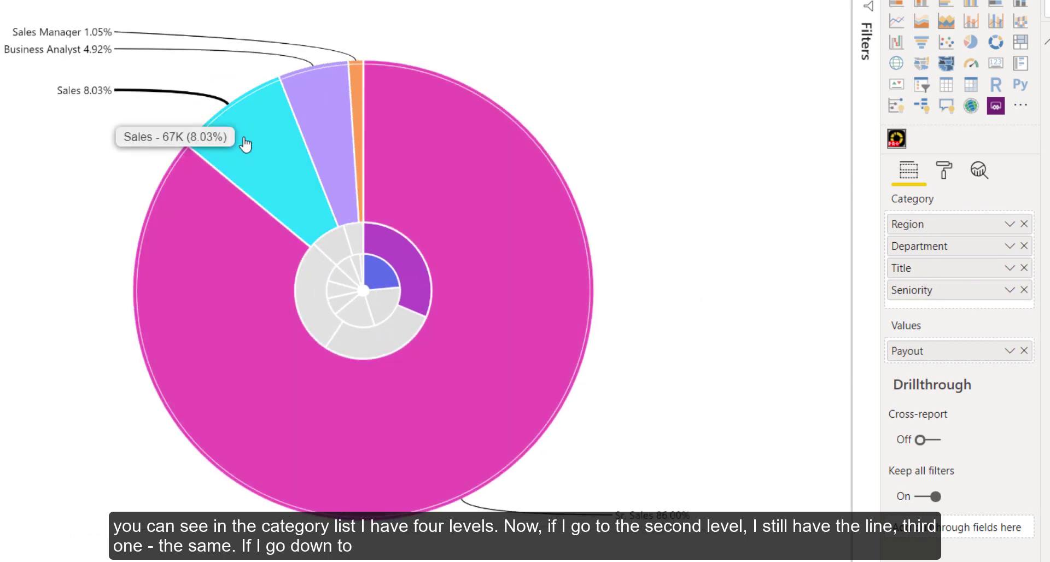
pyautogui.click(281, 168)
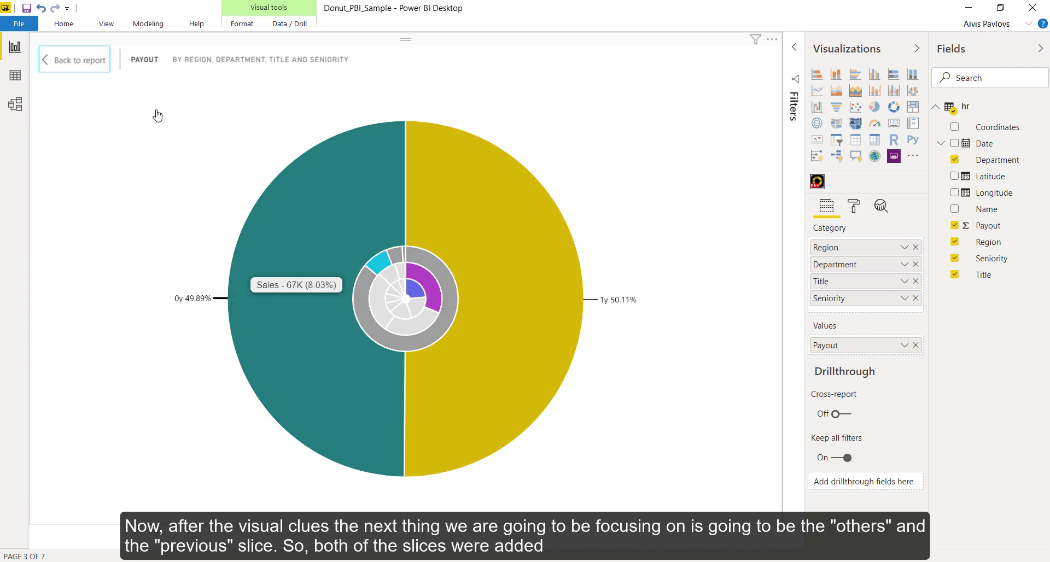
pyautogui.keyDown('ctrl'); pyautogui.click(87, 58); pyautogui.keyUp('ctrl')
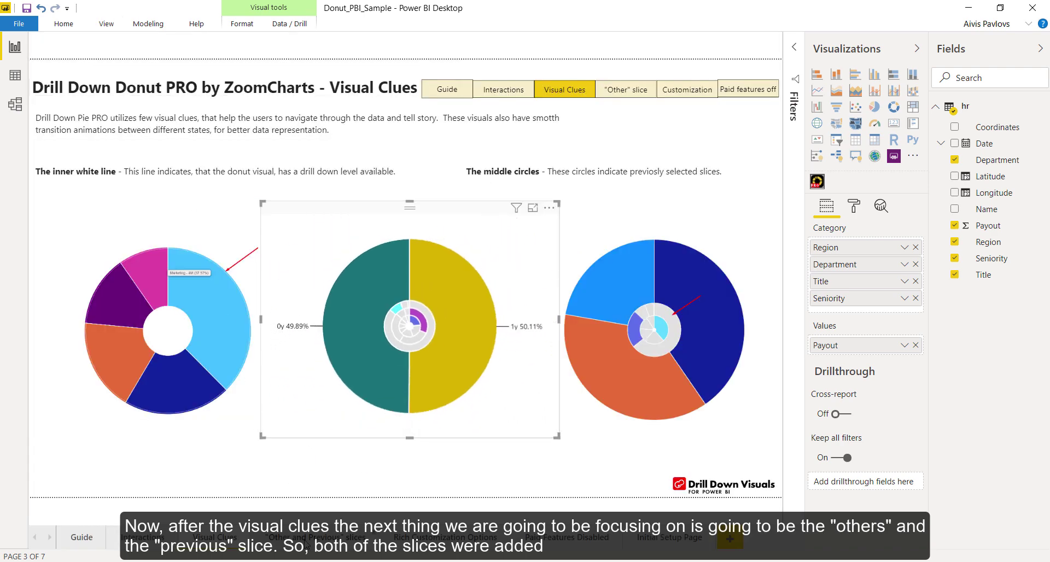
# On the "Other and Previous" slices page, set the Number of Slices of the Others Slice Enabled donut to 3
pyautogui.click(305, 543)
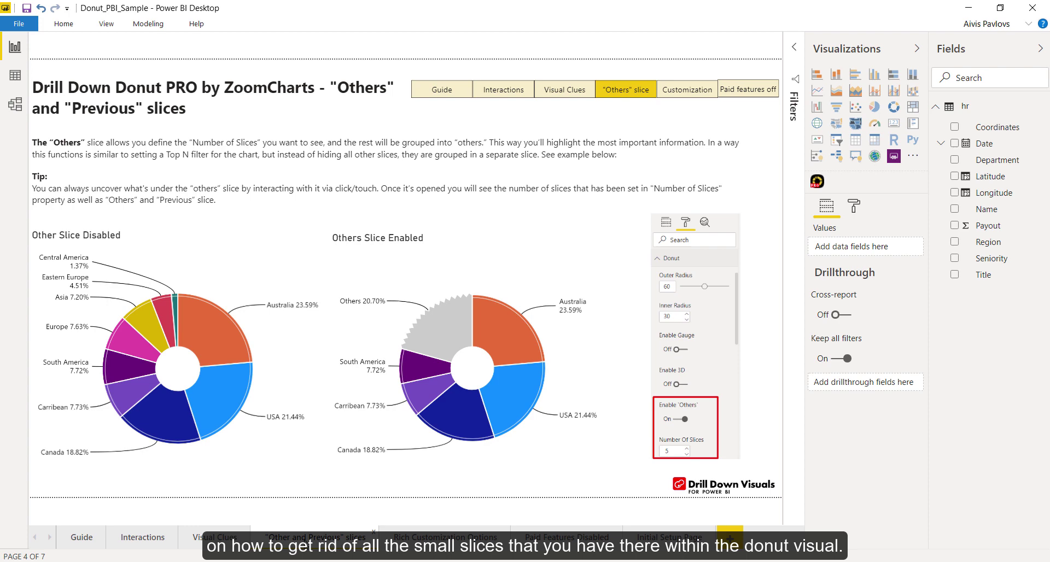
pyautogui.click(448, 251)
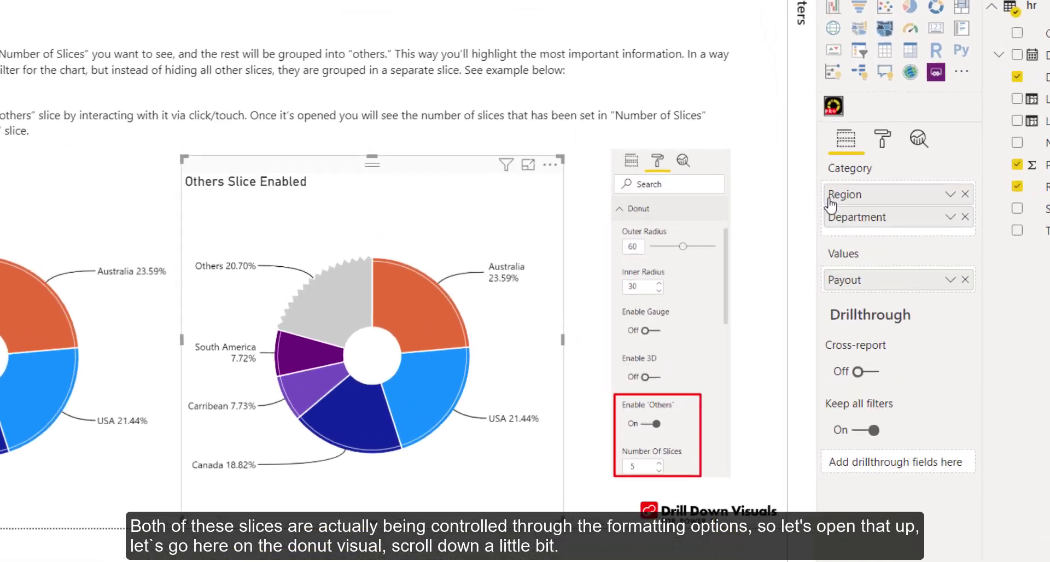
pyautogui.click(882, 138)
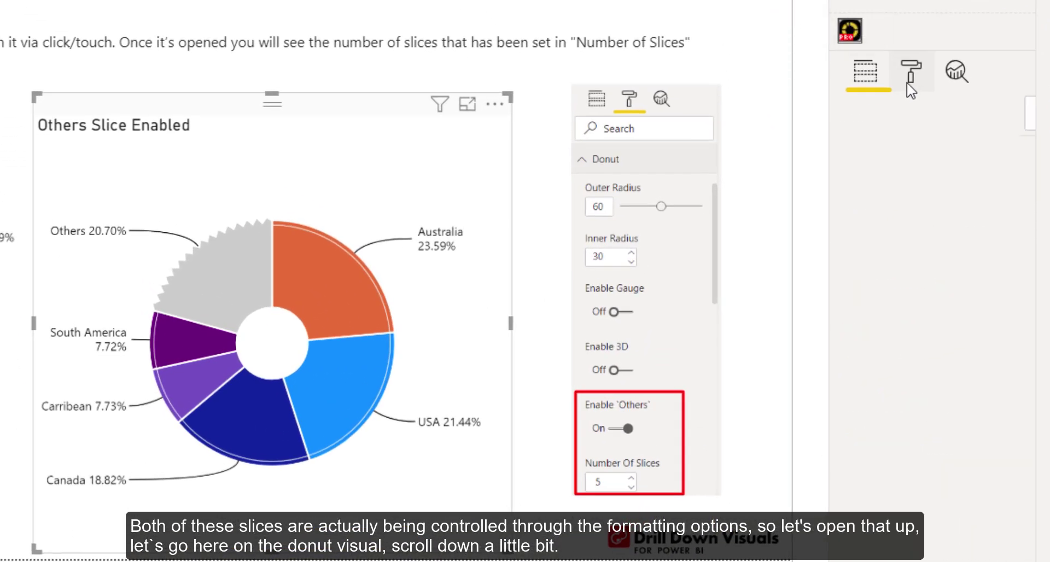
pyautogui.click(908, 326)
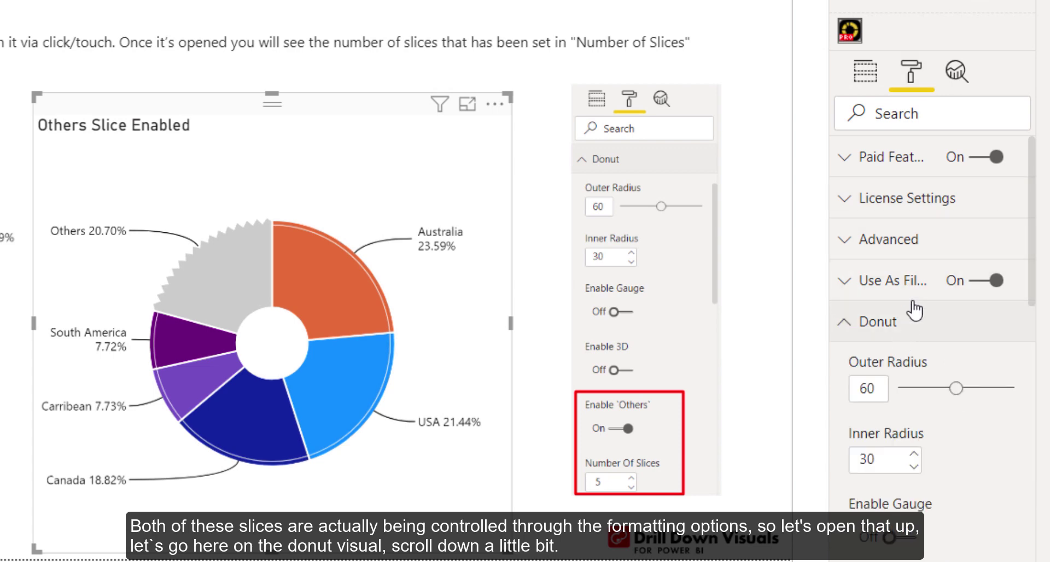
pyautogui.scroll(-4, 930, 391)
pyautogui.scroll(-2, 930, 390)
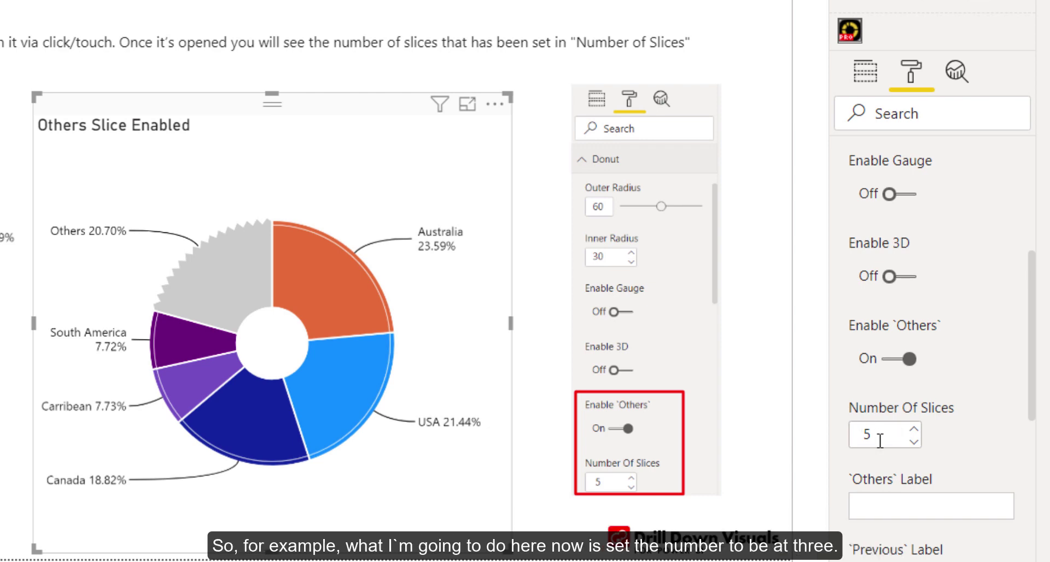
pyautogui.moveTo(879, 435); pyautogui.dragTo(867, 454)
pyautogui.write('3')
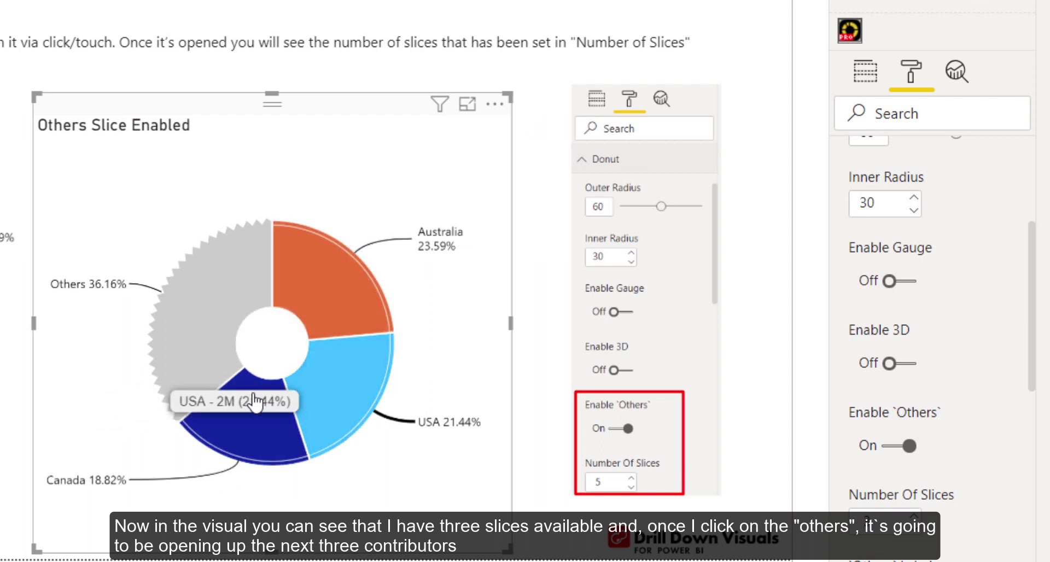
# Expand the Others slice twice to the last group of regions, and go back through the Previous slices to the first group
pyautogui.click(202, 384)
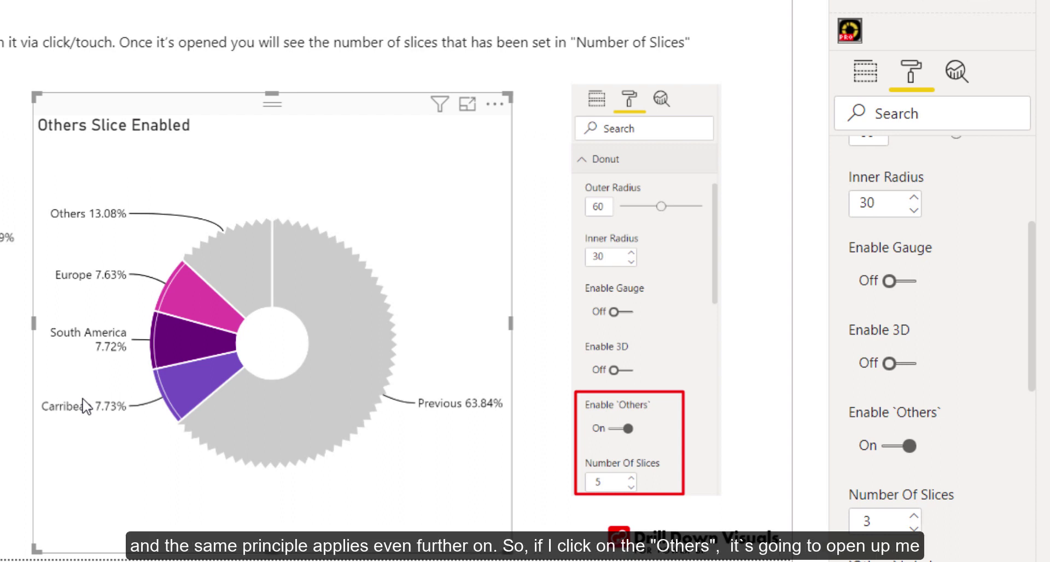
pyautogui.click(234, 279)
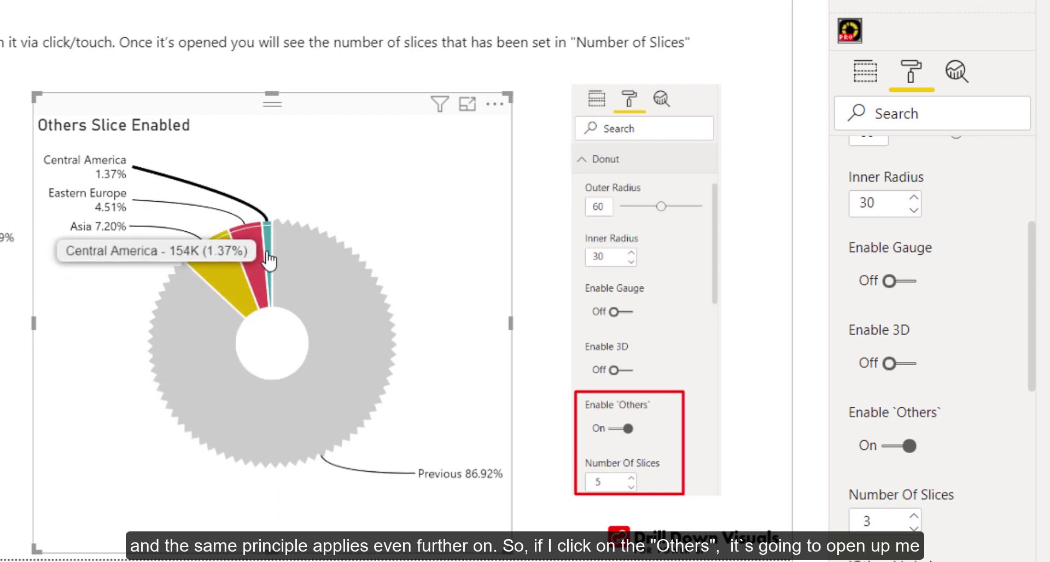
pyautogui.click(316, 282)
pyautogui.click(319, 287)
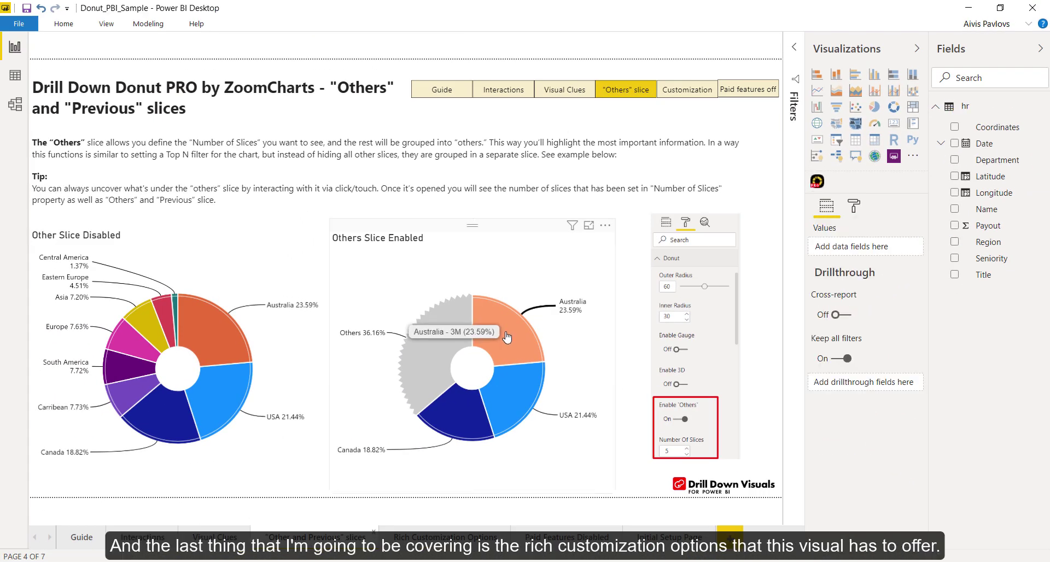
# On the Customization page, examine the Donut formatting options of the visual with custom colors and gradient fill
pyautogui.keyDown('ctrl'); pyautogui.click(687, 89); pyautogui.keyUp('ctrl')
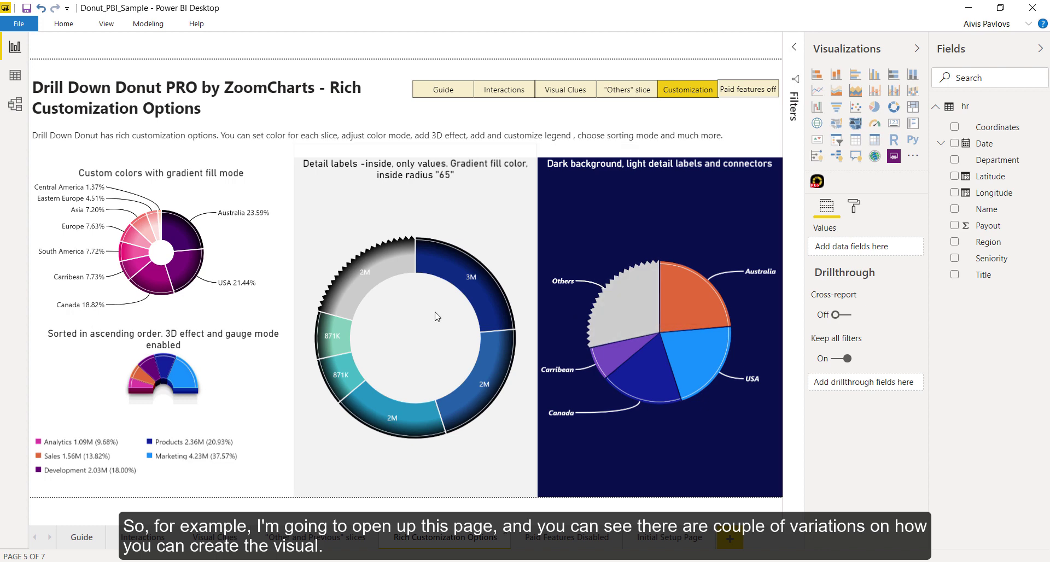
pyautogui.click(235, 202)
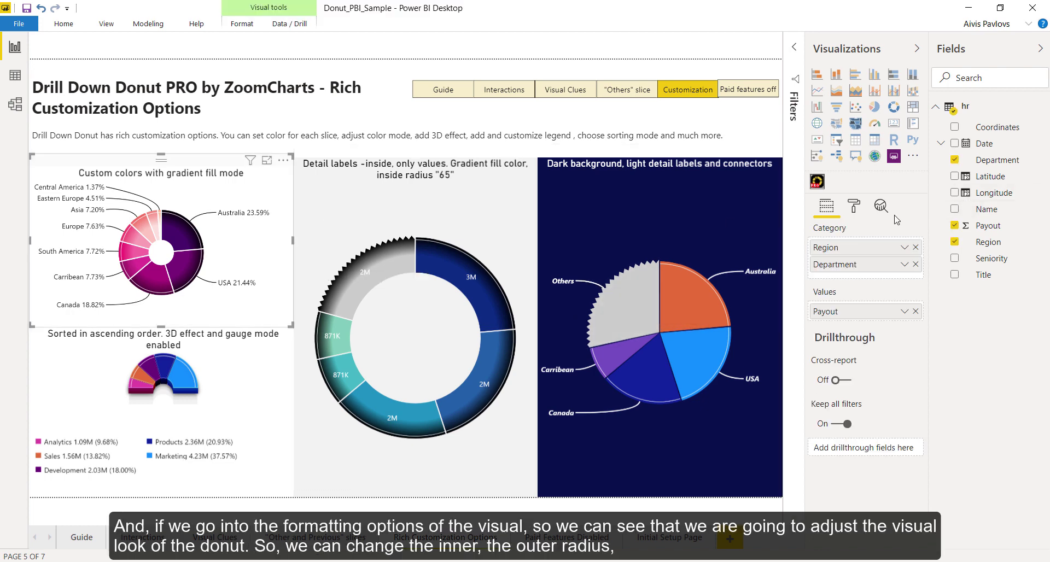
pyautogui.click(853, 208)
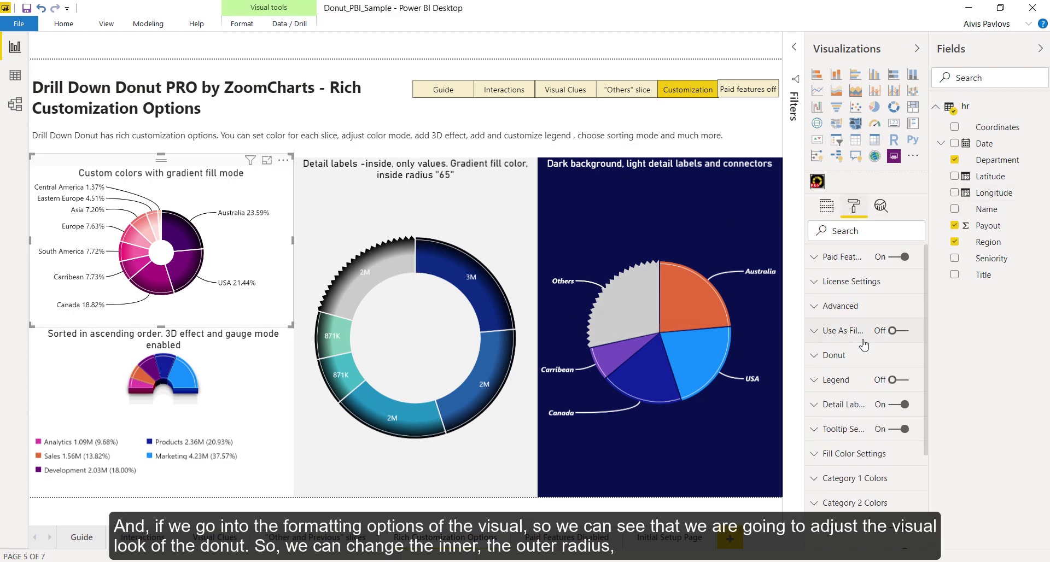
pyautogui.scroll(-2, 856, 355)
pyautogui.click(835, 290)
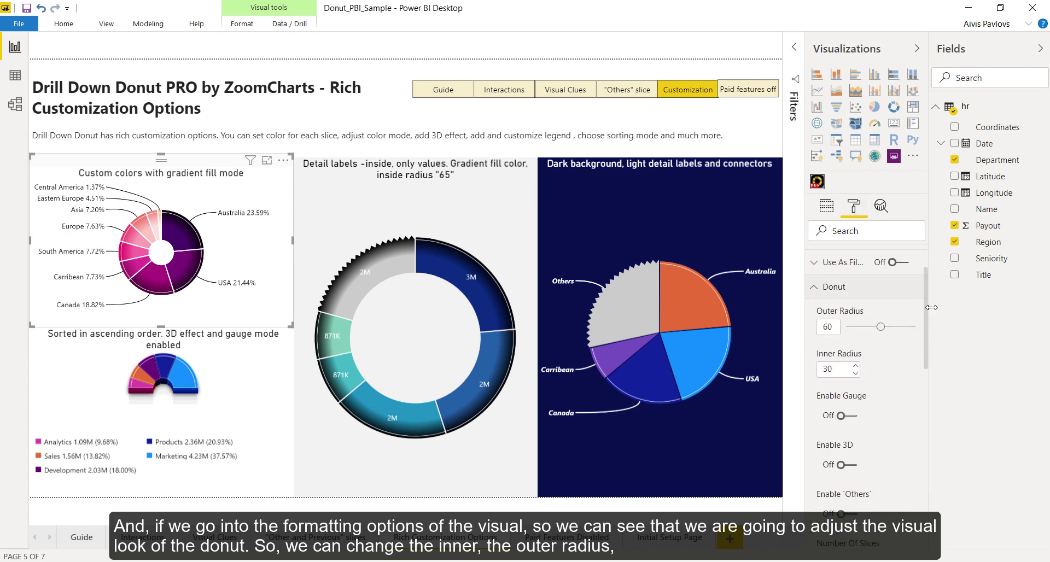
pyautogui.scroll(-1, 927, 309)
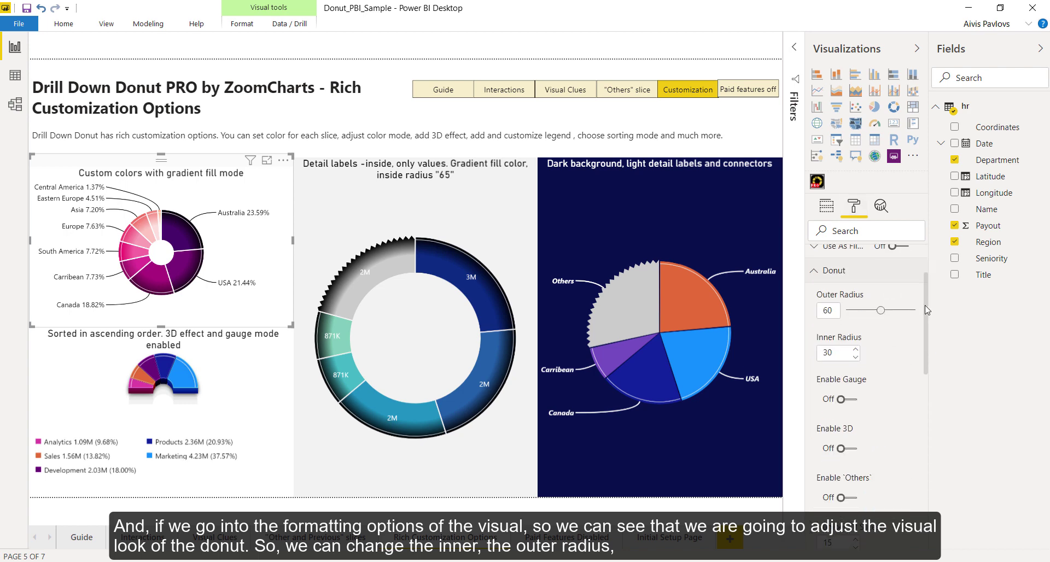
pyautogui.moveTo(927, 309); pyautogui.dragTo(925, 312)
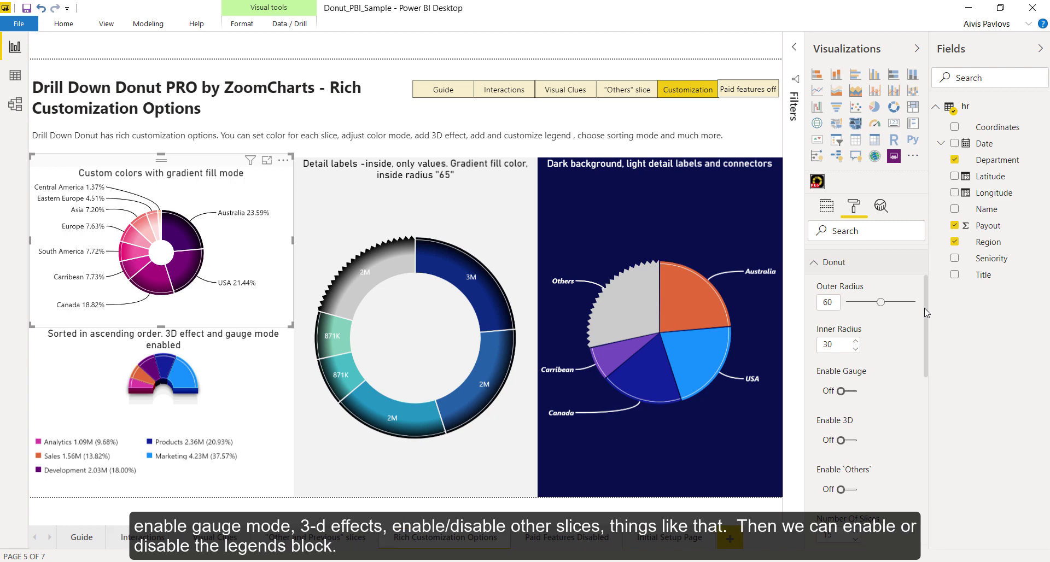
# Collapse the Donut formatting options and review the Legend settings of the same visual
pyautogui.scroll(1, 886, 298)
pyautogui.click(876, 293)
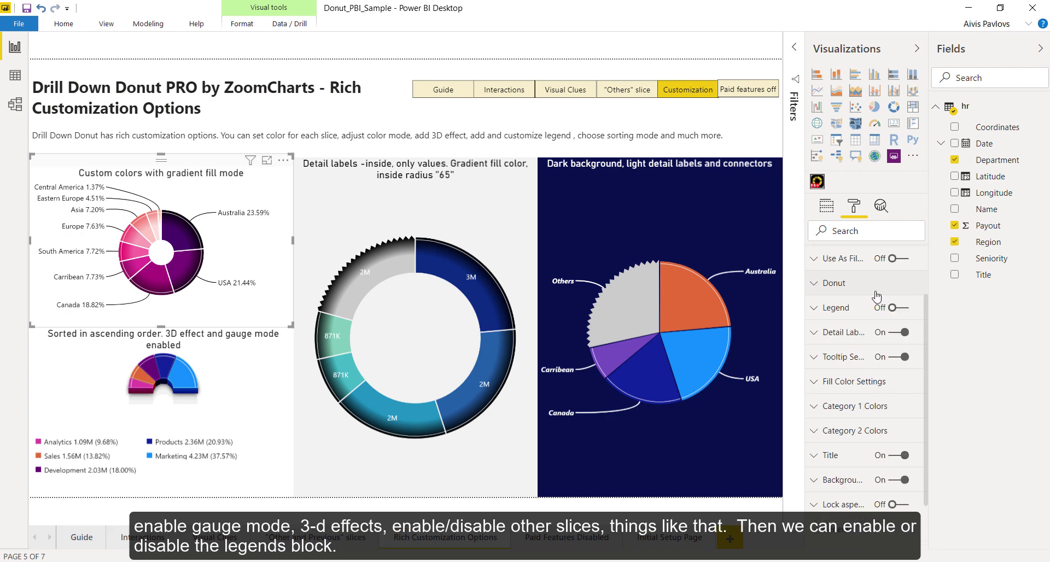
pyautogui.click(847, 318)
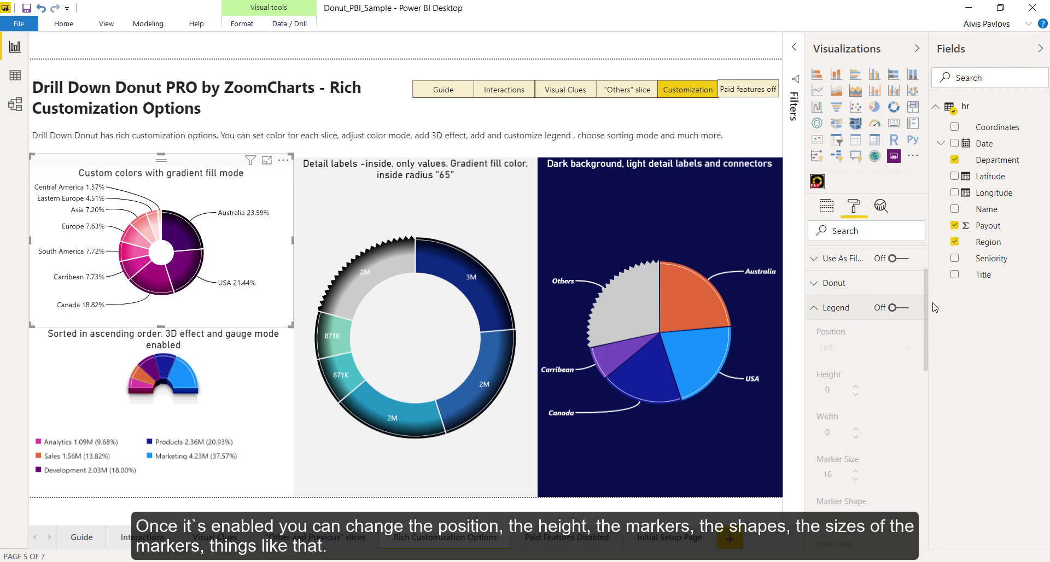
pyautogui.scroll(-2, 927, 309)
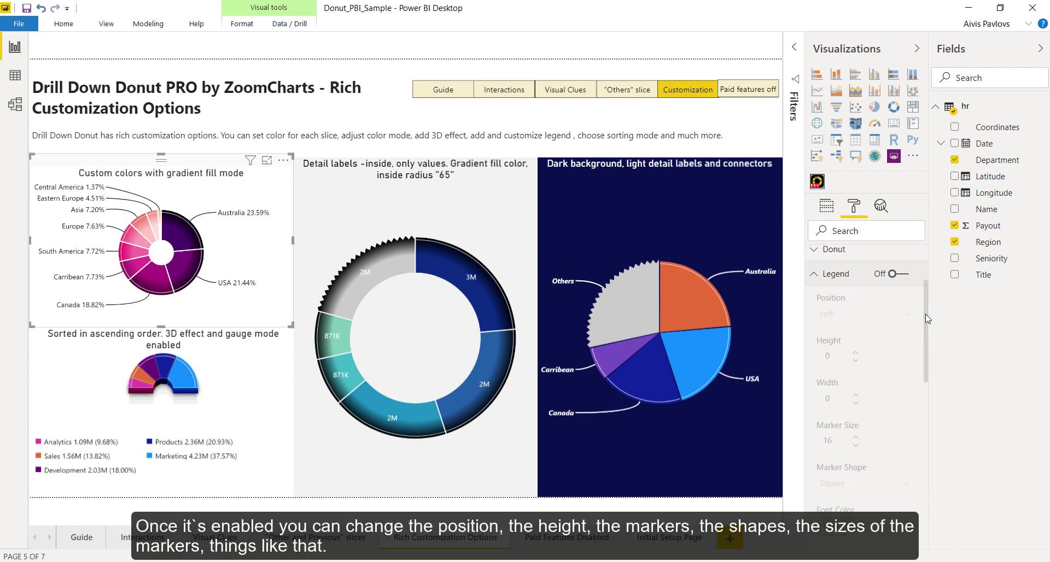
# Collapse the Legend settings and review the Tooltip Settings of the donut with custom colors and gradient fill
pyautogui.click(829, 284)
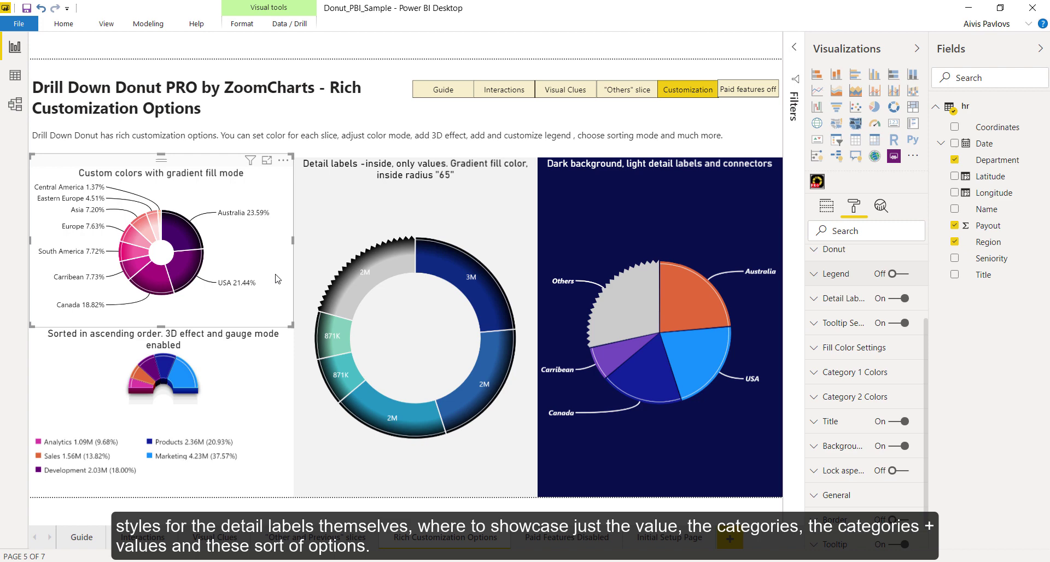
pyautogui.click(853, 322)
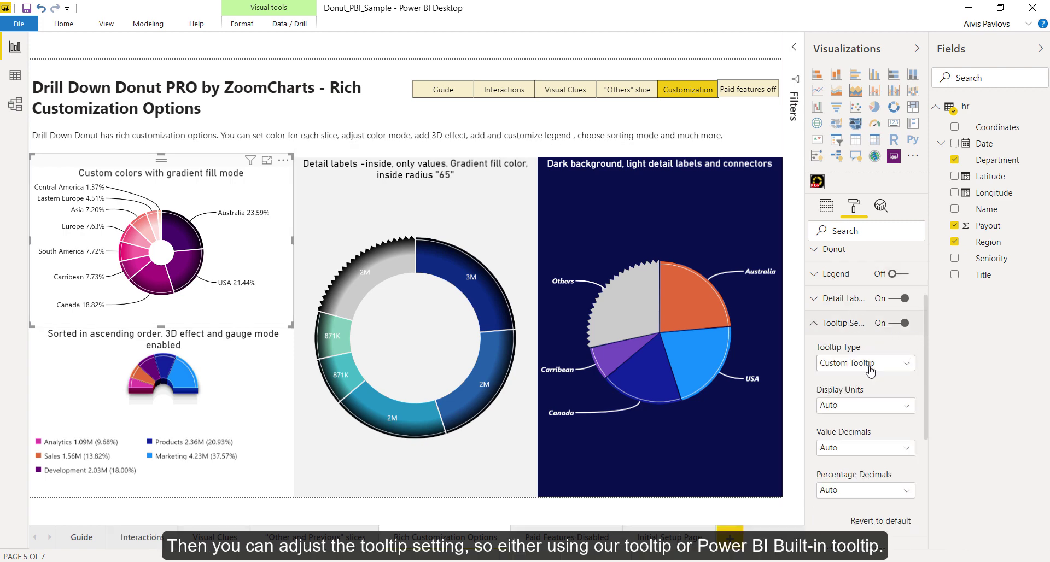
pyautogui.click(840, 324)
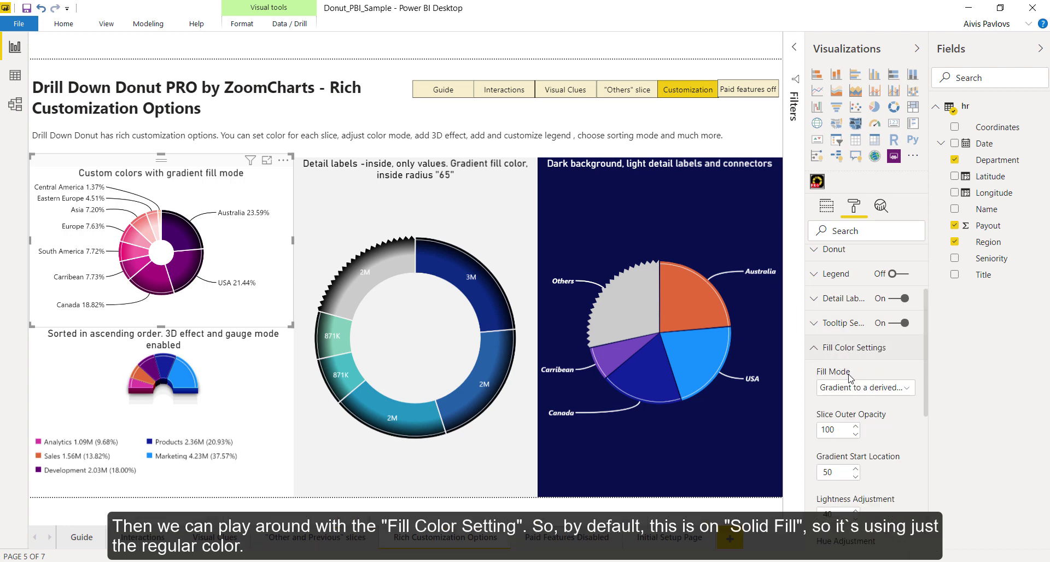
# In the Fill Color Settings, switch the Fill Mode to Solid fill and back to Gradient to a derived color
pyautogui.click(858, 393)
pyautogui.click(858, 404)
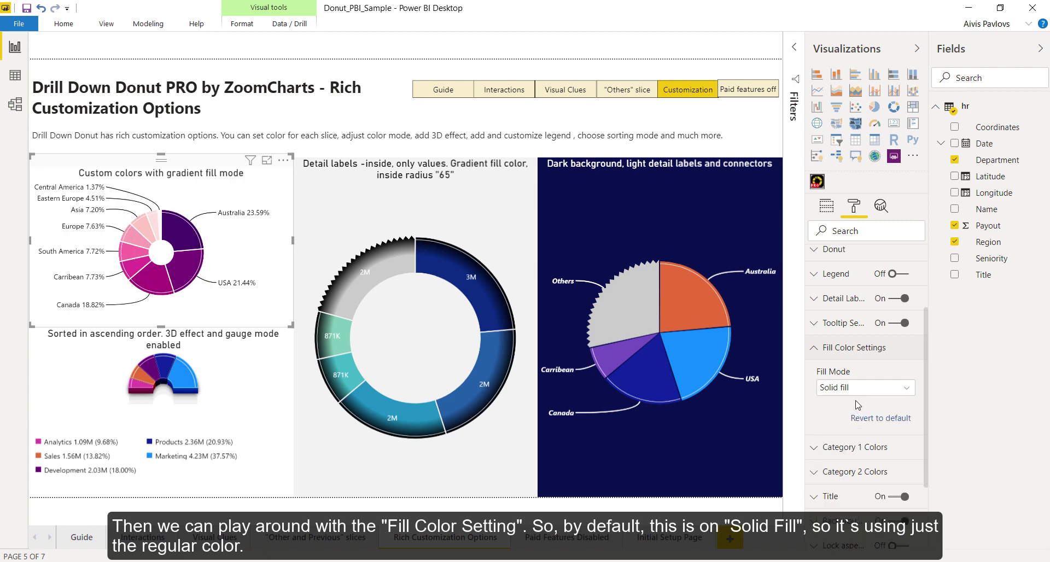
pyautogui.click(854, 391)
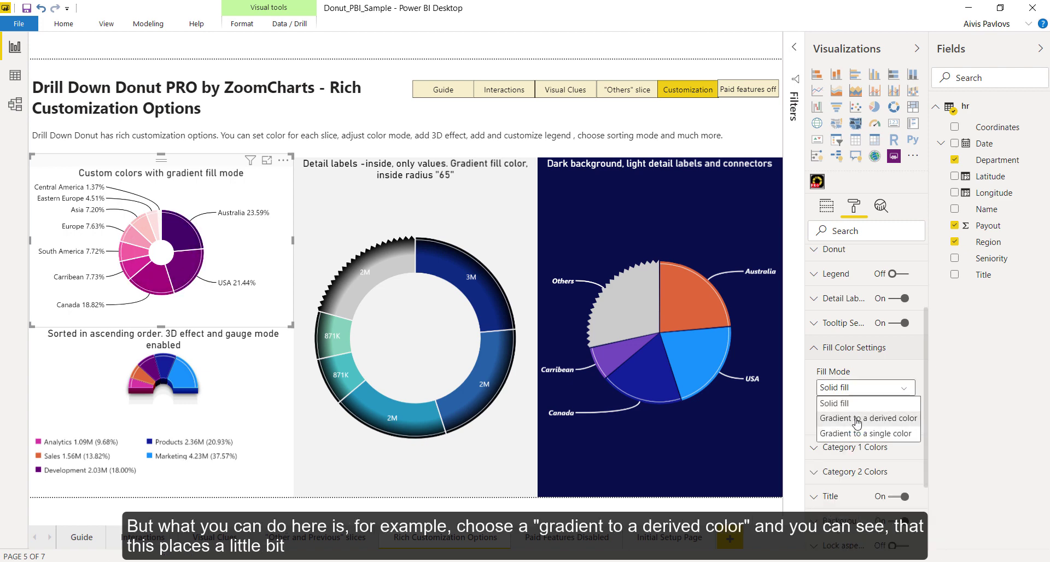
pyautogui.click(856, 420)
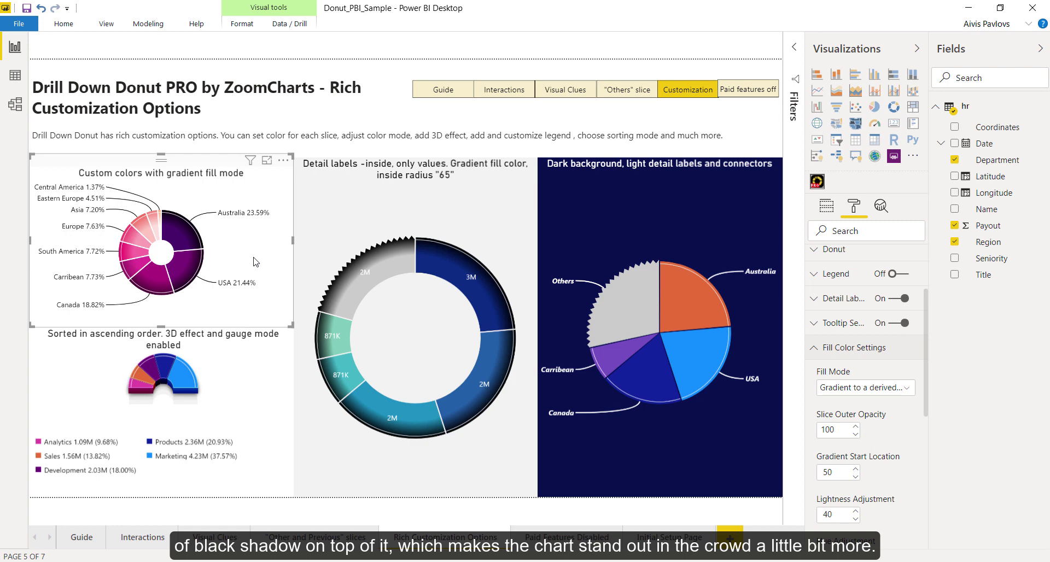
pyautogui.click(878, 348)
# Review the individual slice colors under Category 1 Colors of the same donut and collapse the section
pyautogui.click(875, 373)
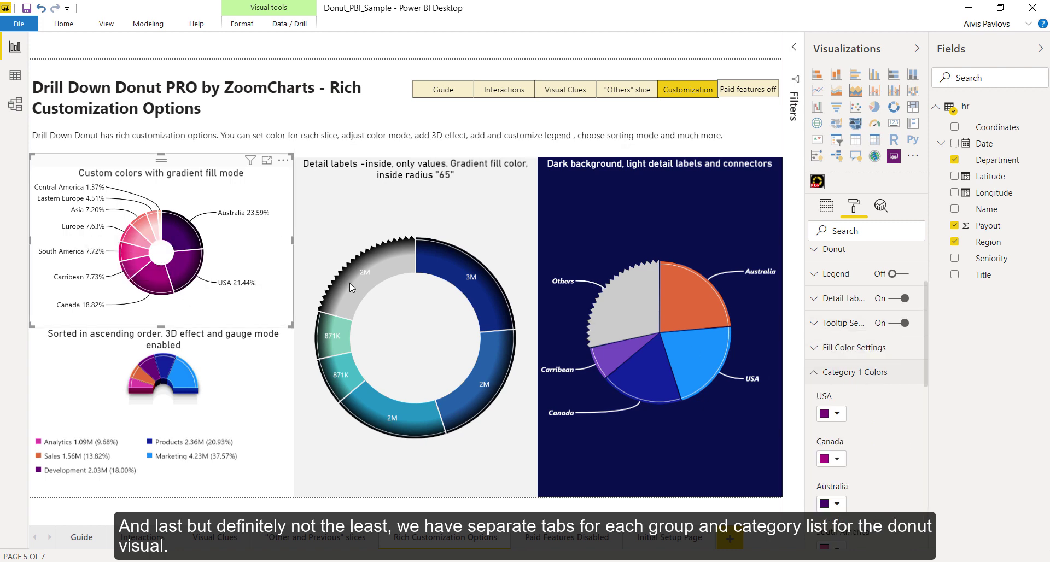
pyautogui.scroll(-3, 854, 414)
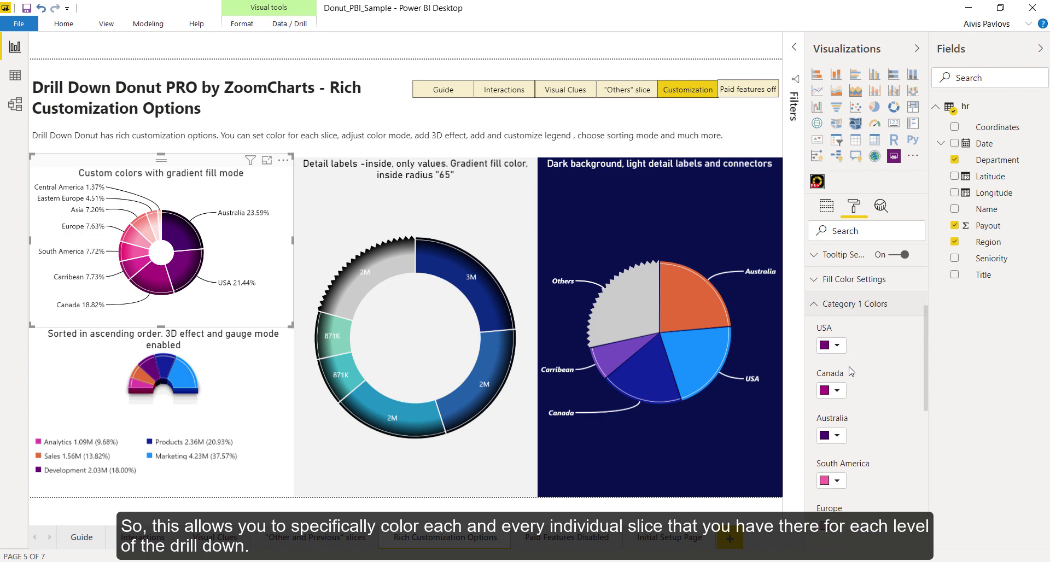
pyautogui.click(840, 312)
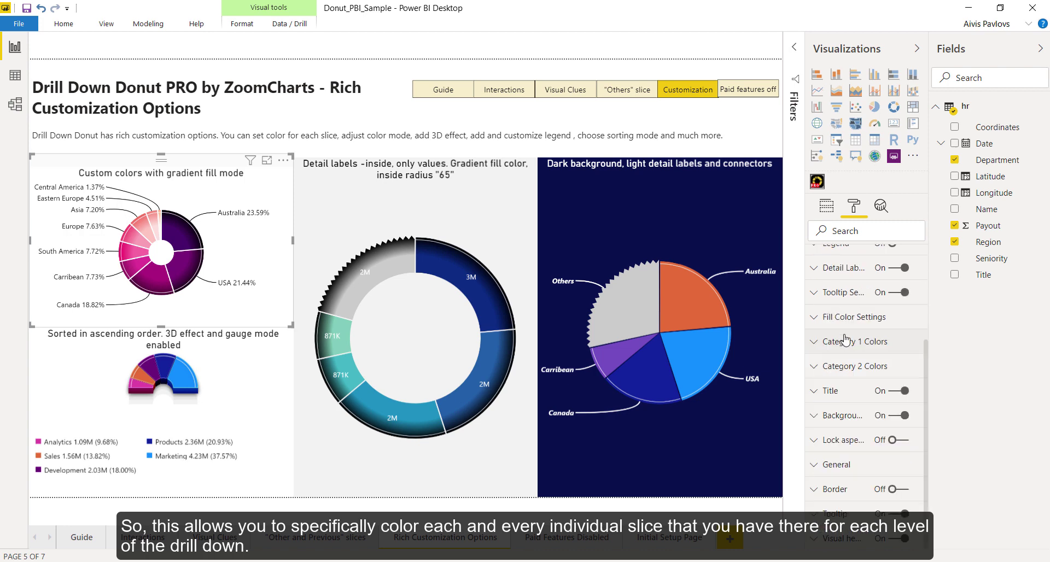